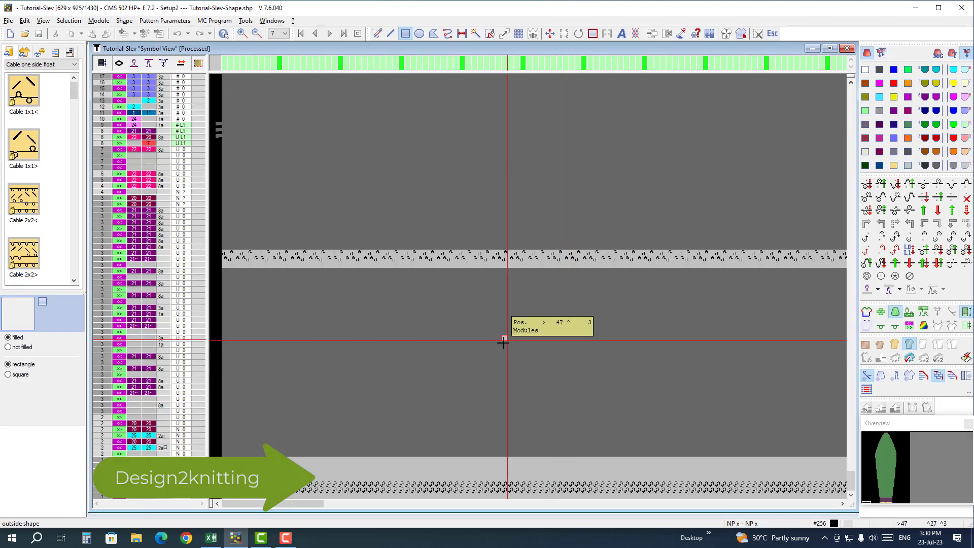
Step: Switch the processed Tutorial-Slev pattern back to its basic stage and bring the top of the sleeve shape into sight
left_click(866, 347)
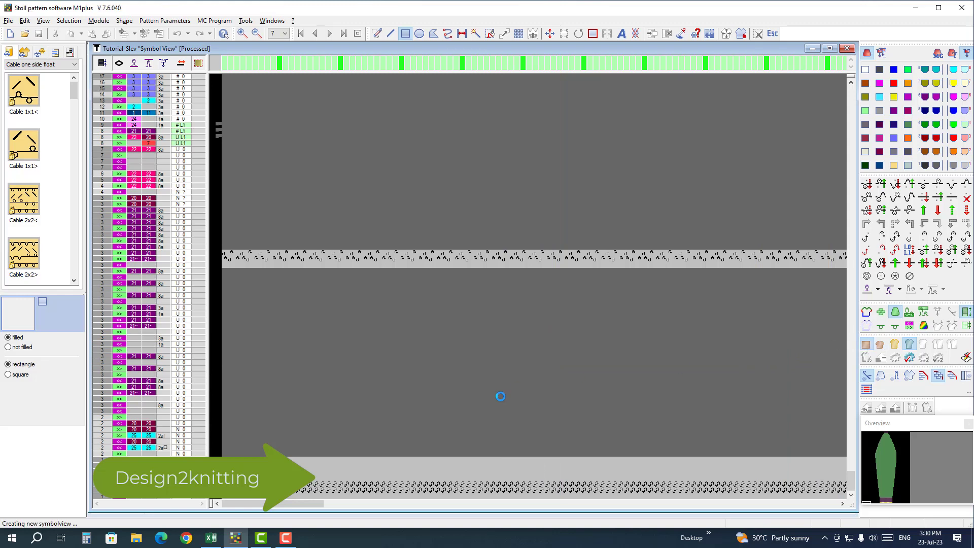
scroll(293, 467, "down", 3, "ctrl")
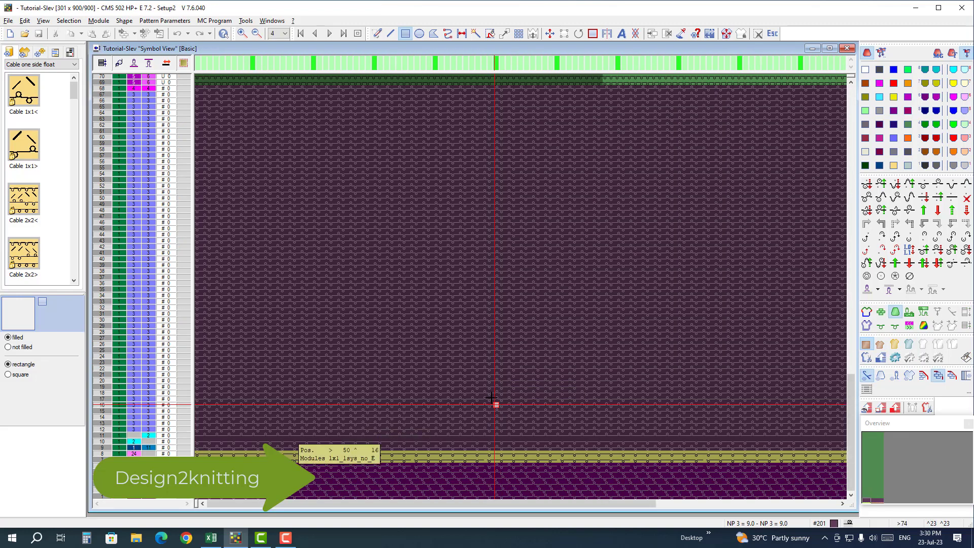
scroll(452, 365, "up", 2)
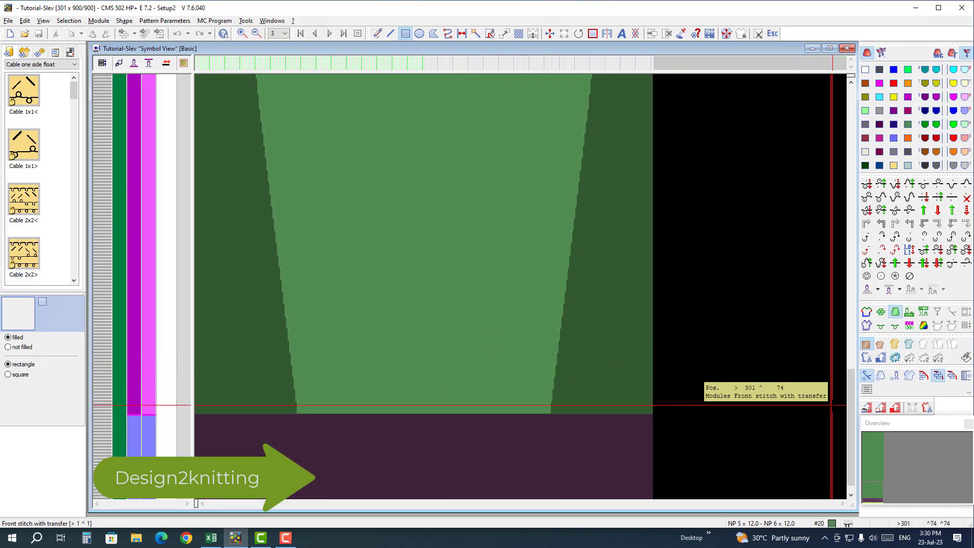
left_click_drag(850, 400, 846, 118)
Step: Open Tutorial-Slev-Shape.shp in the Shape Editor and bring up the Excel sleeve calculation beside it
left_click(124, 21)
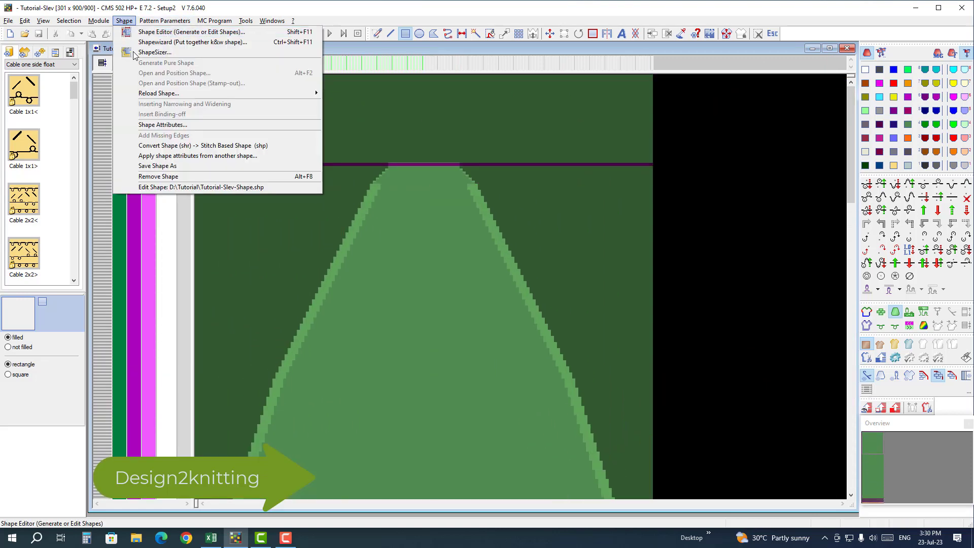
left_click(213, 191)
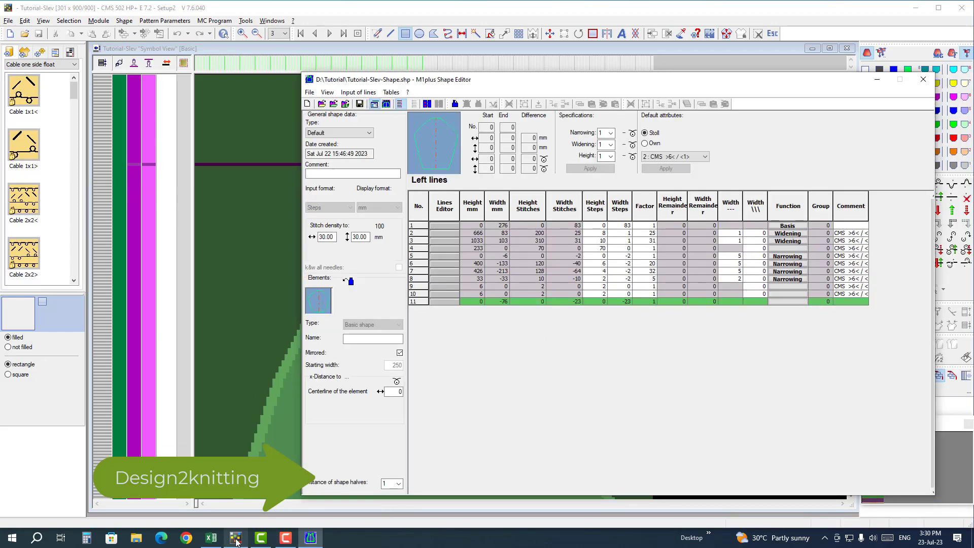
left_click(211, 537)
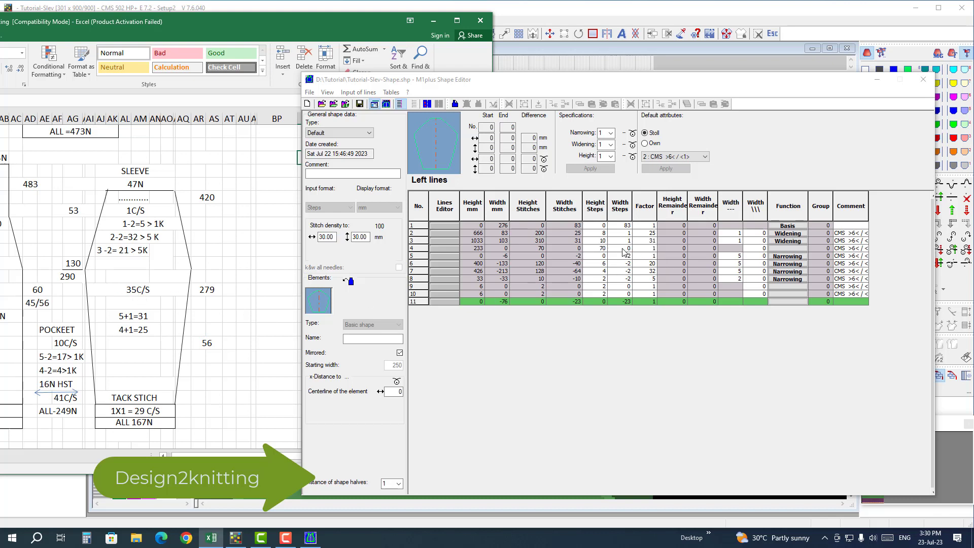
Step: Check the shape's height steps, width steps and factors against the Excel sleeve calculation, then close the editor and minimize the workbook
double_click(603, 248)
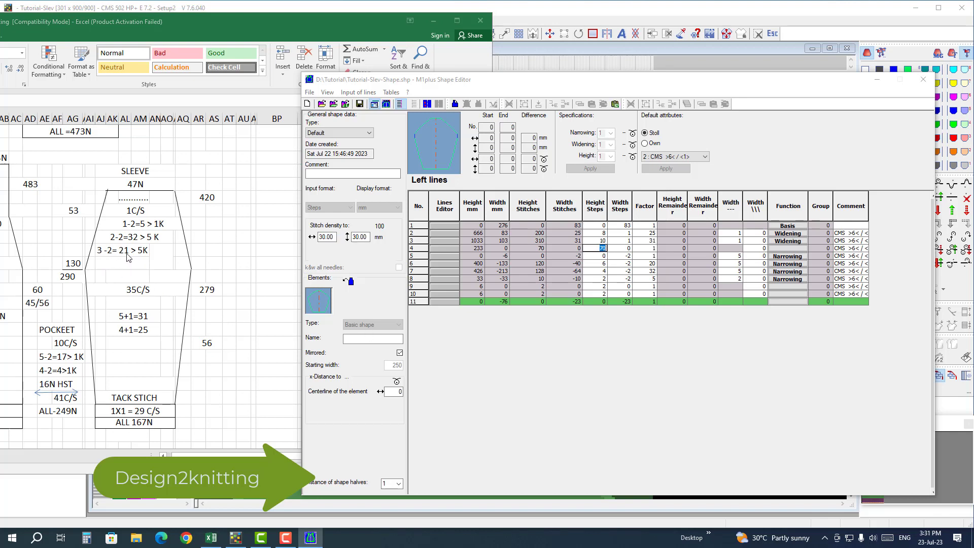
double_click(647, 255)
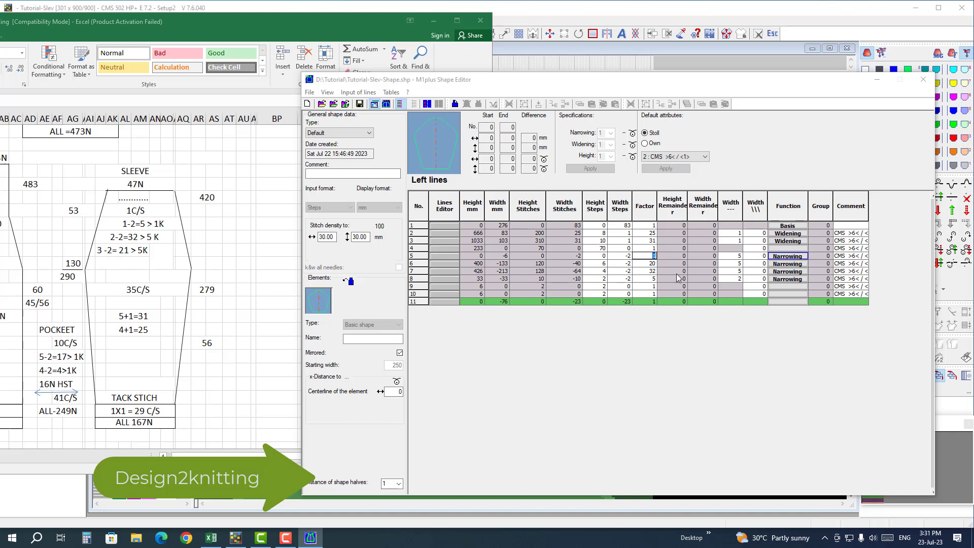
double_click(627, 263)
double_click(601, 272)
double_click(629, 273)
double_click(629, 279)
double_click(597, 286)
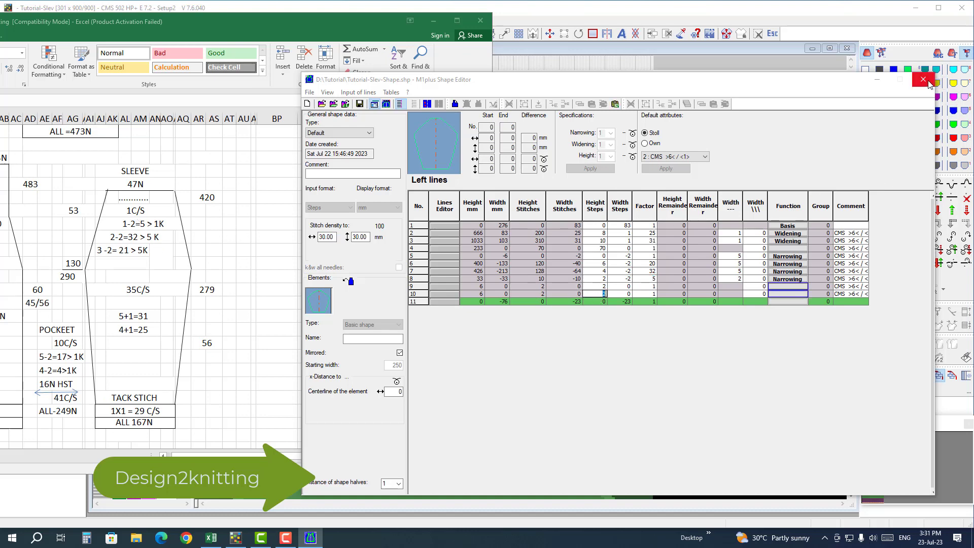
left_click(923, 80)
left_click(436, 22)
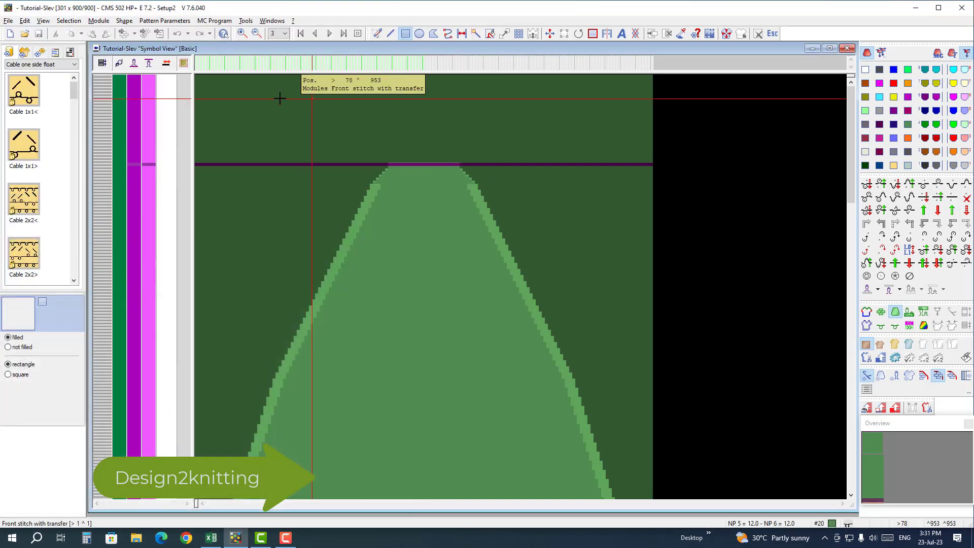
Step: Reload the sleeve shape onto the basic pattern using the local modules
left_click(125, 21)
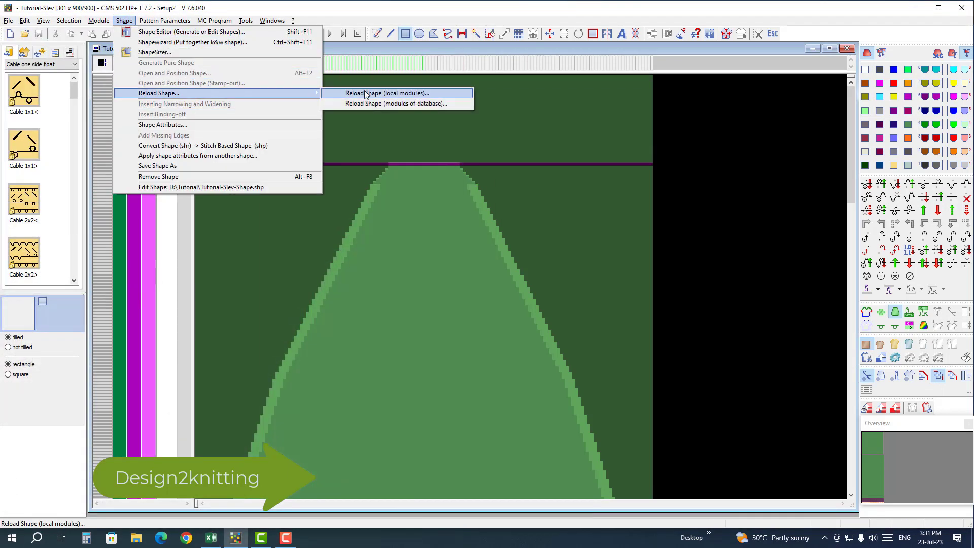
left_click(366, 94)
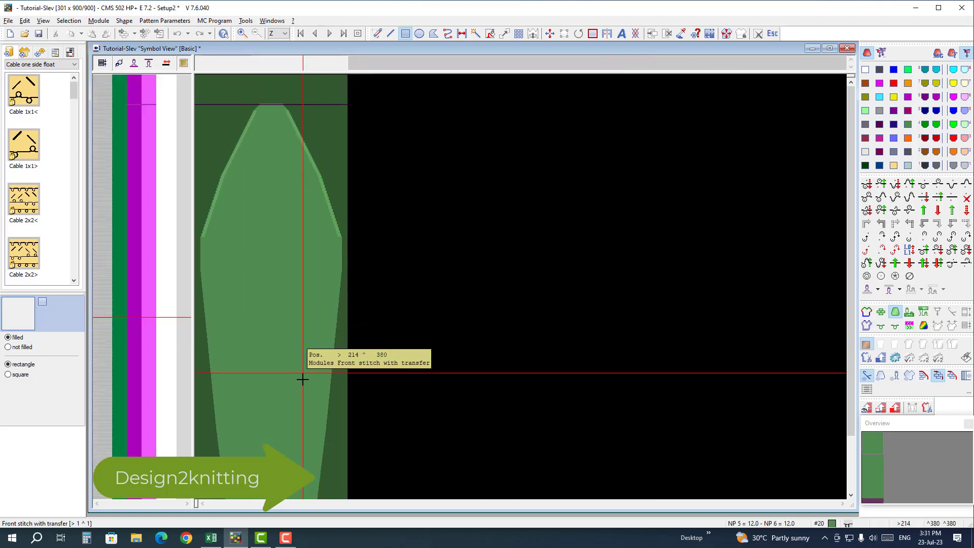
middle_click_drag(308, 176, 324, 394)
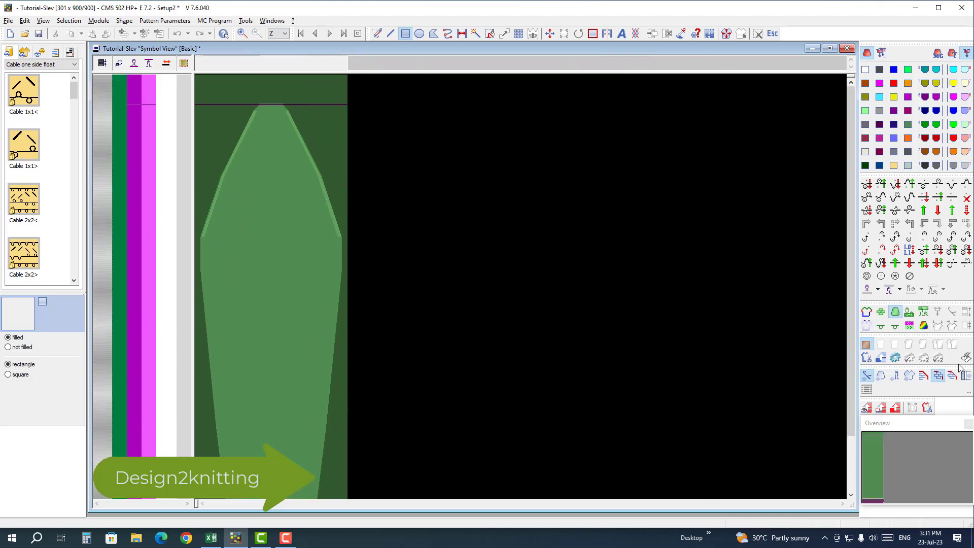
Step: Open the yarn field allocation and rename the rib thread carrier on rail 3 to Body
left_click(923, 326)
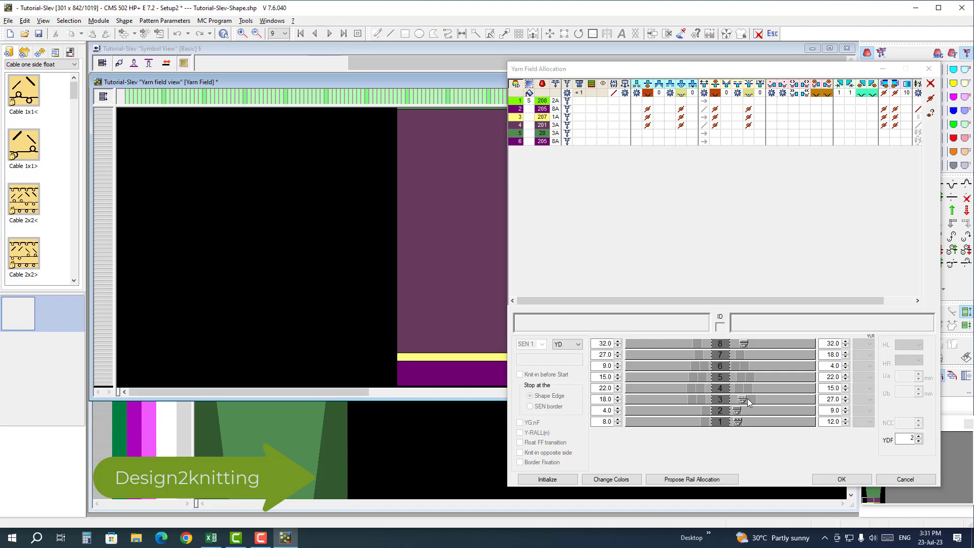
left_click(743, 400)
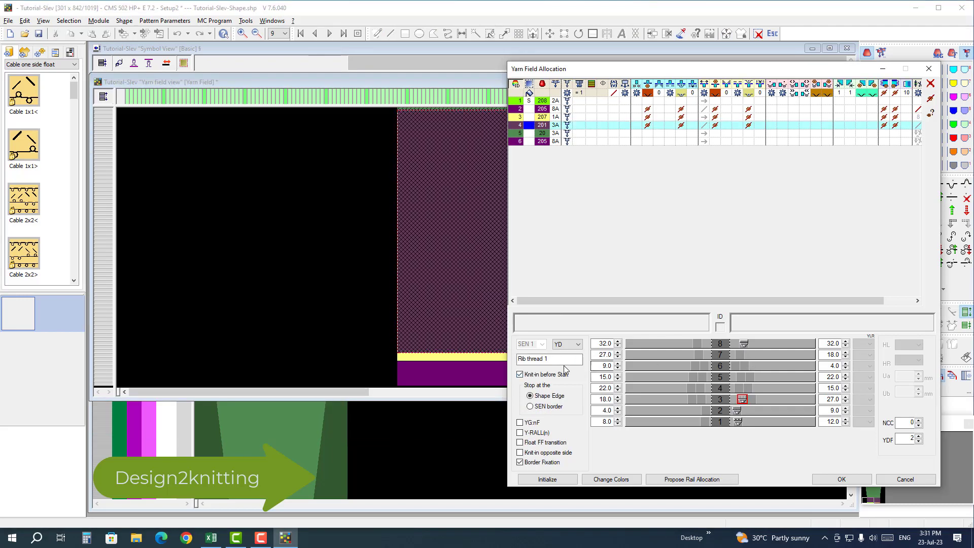
left_click_drag(561, 360, 490, 365)
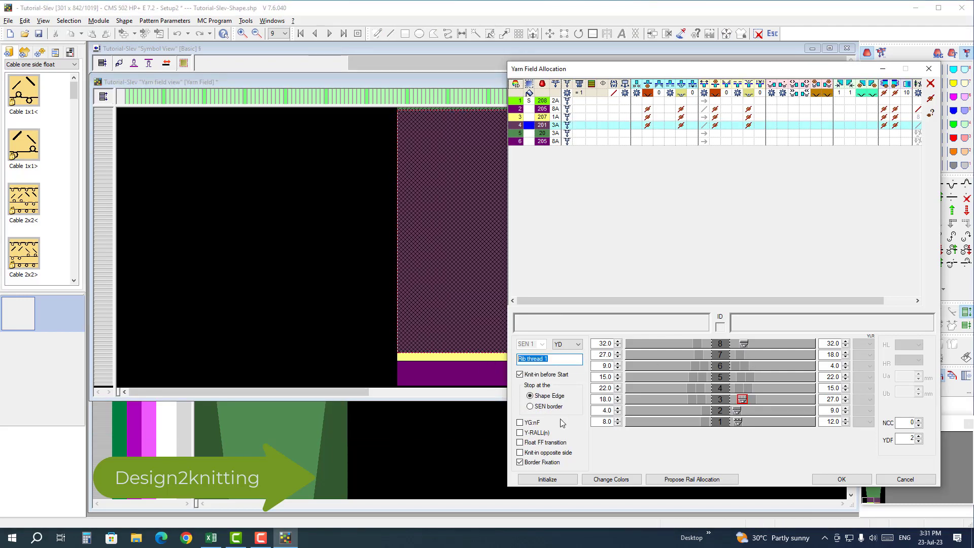
type("Body")
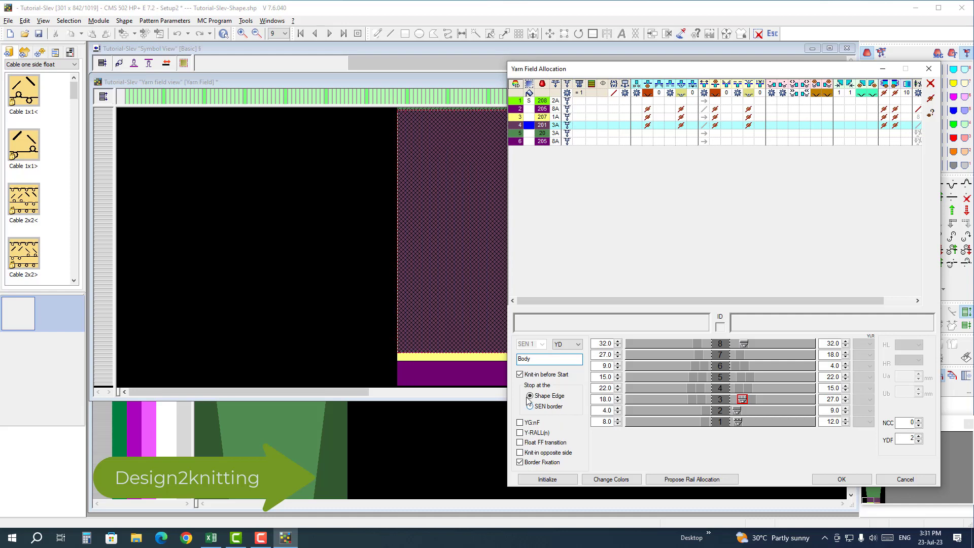
Step: Check the protection thread carrier on rail 8 and accept the yarn field allocation
left_click(745, 345)
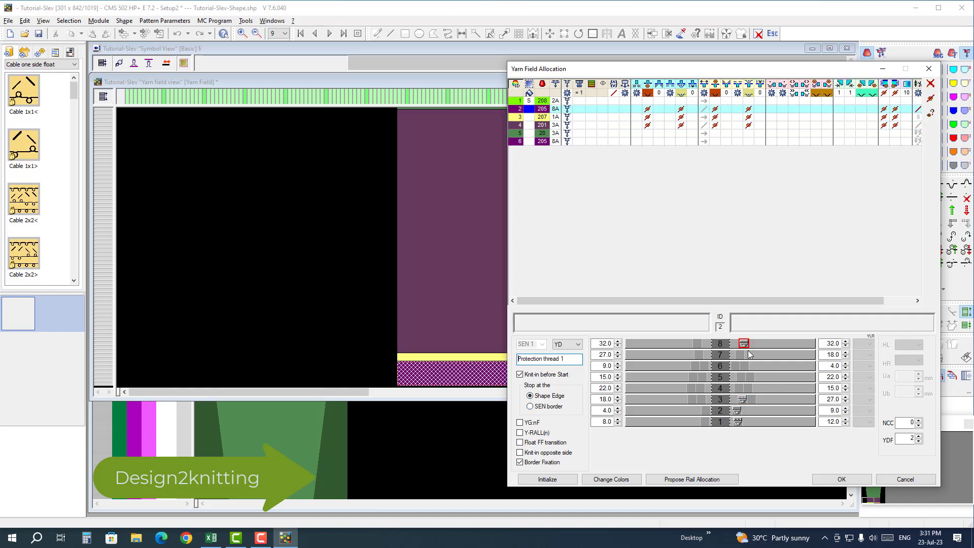
left_click_drag(720, 300, 748, 302)
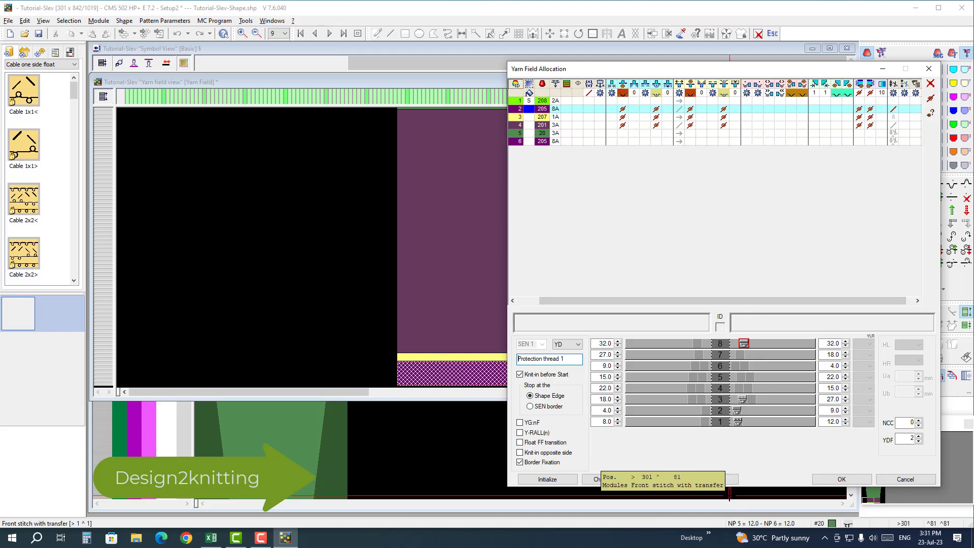
left_click(841, 480)
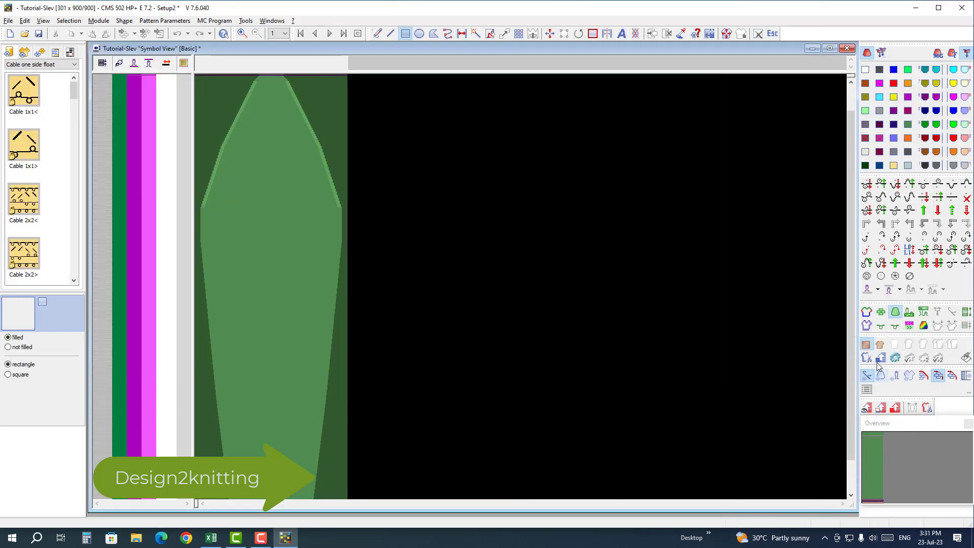
Step: Process the pattern with its shape through the expanded stage and generate the MC program with Sintral, Jacquard and Setup2
left_click(880, 358)
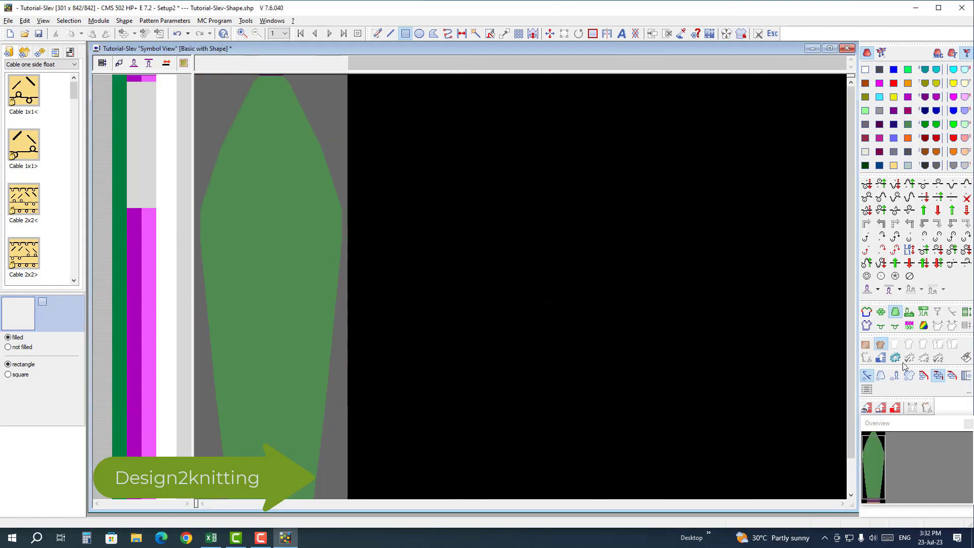
left_click(882, 360)
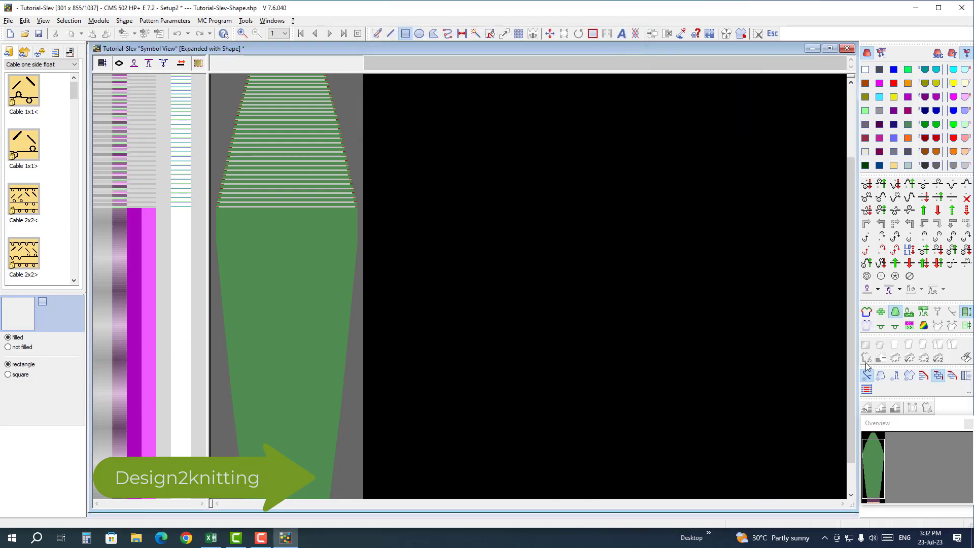
left_click(896, 360)
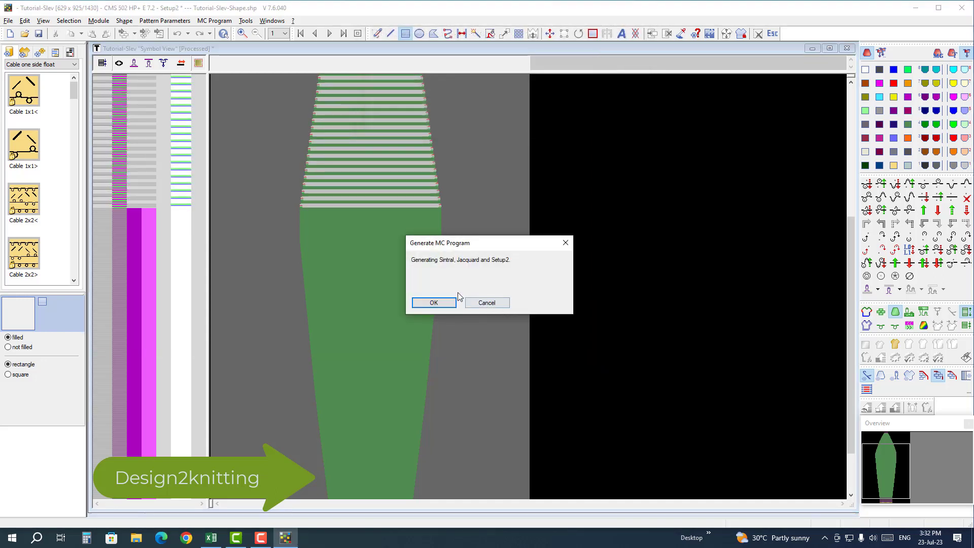
left_click(448, 302)
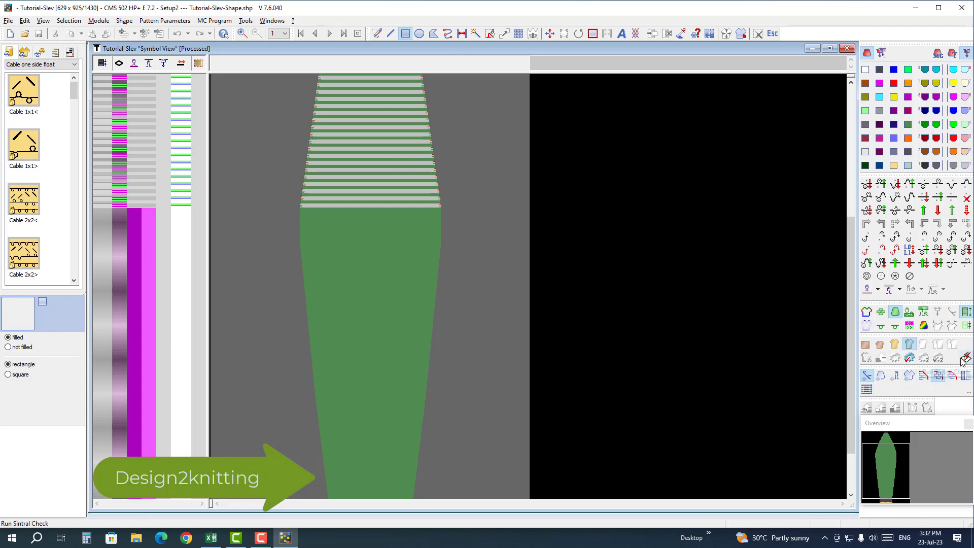
Step: Run the Sintral Check on the generated program, minimize its window and bring up the fabric view
left_click(966, 358)
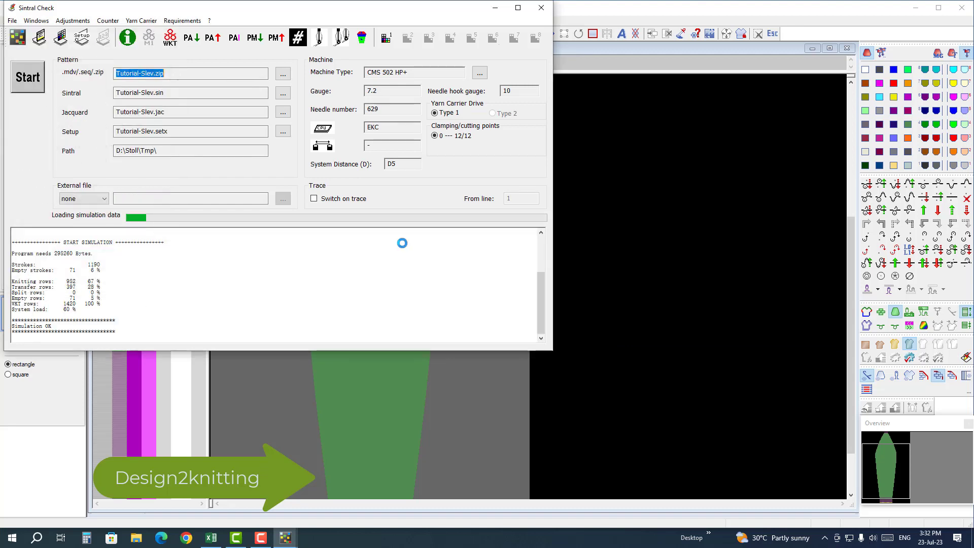
left_click(497, 9)
left_click(810, 50)
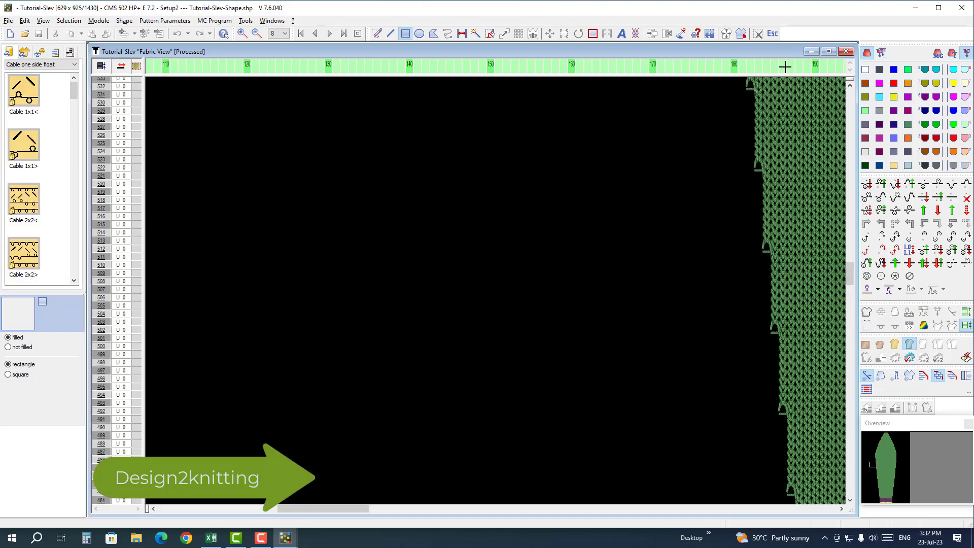
Step: Examine the sleeve's left edge and the purple closing rows at its top in the fabric view
scroll(761, 215, "right", 5)
scroll(506, 346, "up", 3)
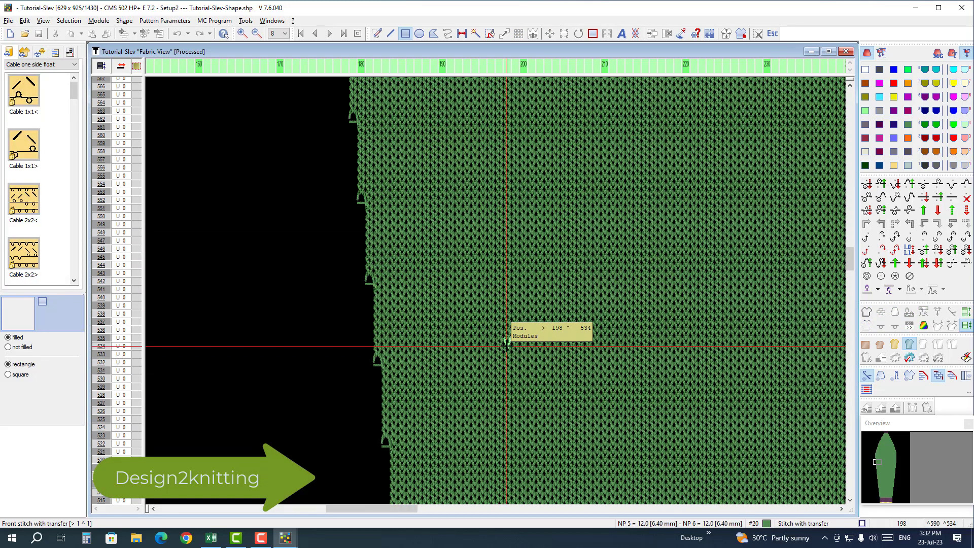
scroll(506, 346, "up", 2, "ctrl")
scroll(499, 335, "up", 5)
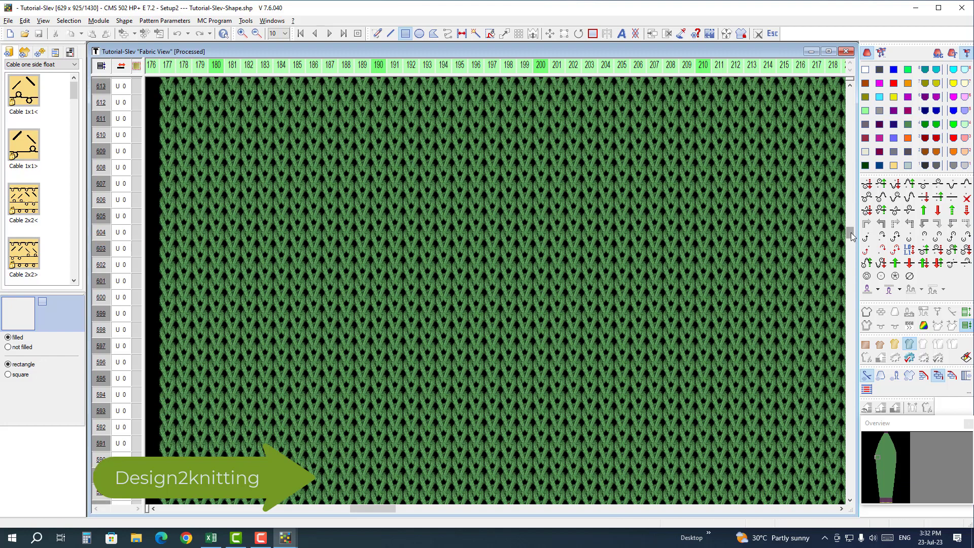
left_click_drag(850, 233, 849, 94)
scroll(750, 190, "right", 3)
scroll(583, 304, "right", 6)
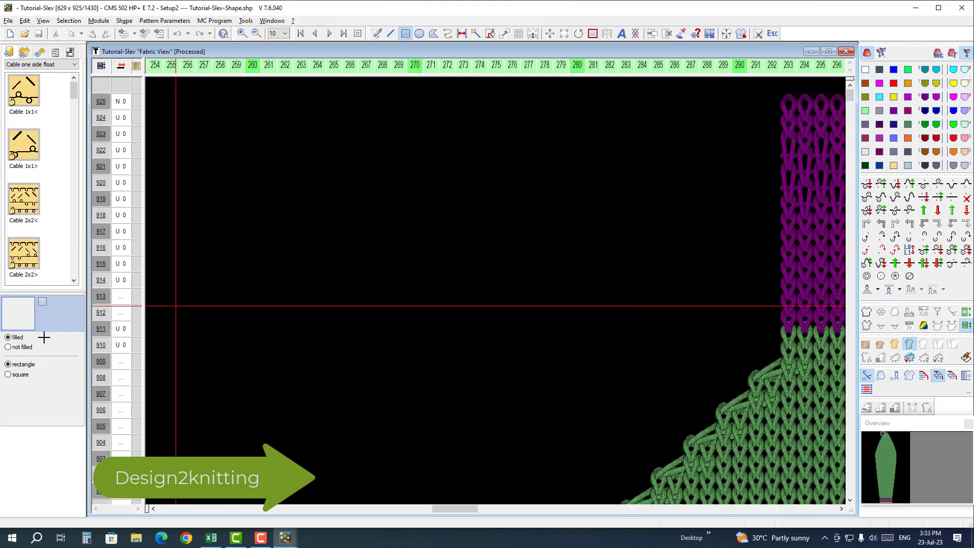
scroll(583, 411, "right", 3)
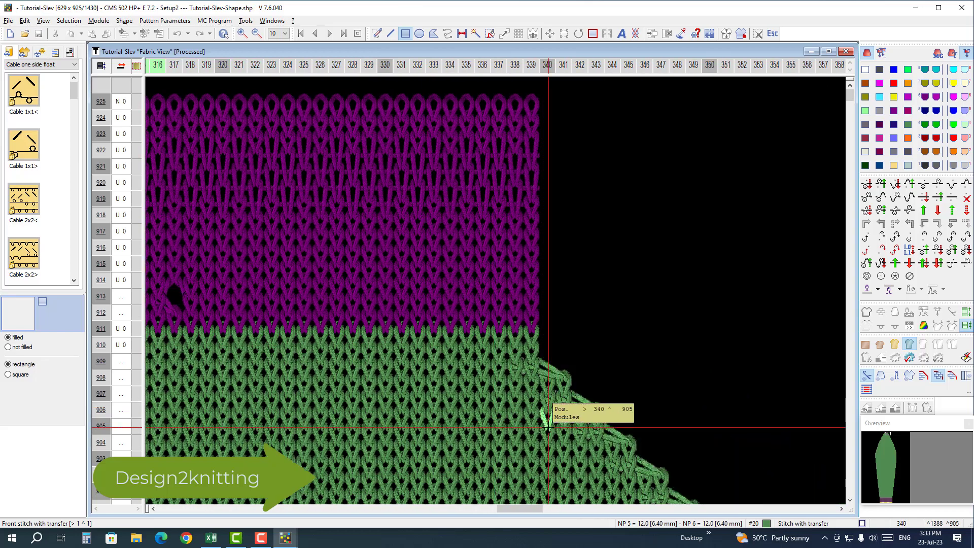
Step: Examine the sleeve's right edge in the fabric view, from the top narrowings down to the lower widenings
scroll(558, 410, "down", 6)
scroll(589, 419, "right", 4)
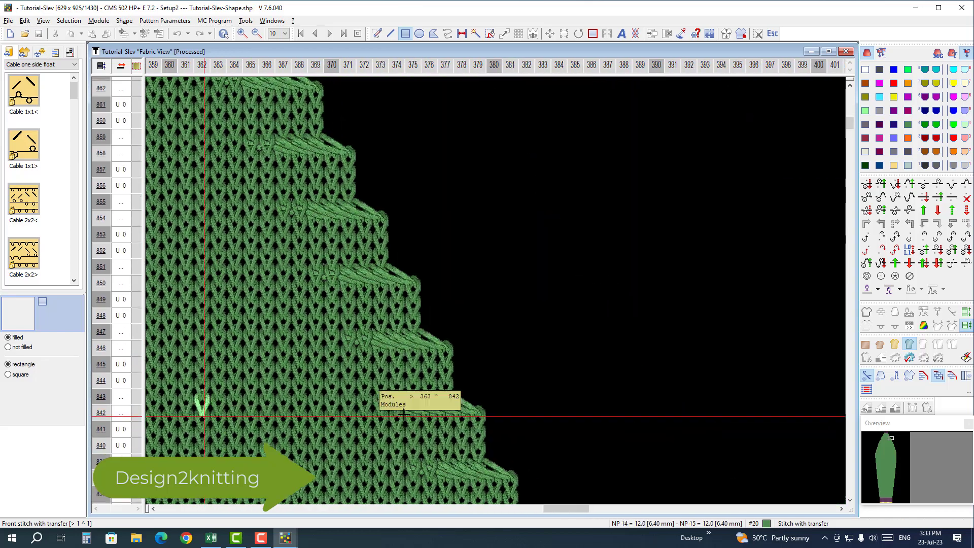
scroll(543, 257, "down", 7)
scroll(466, 400, "down", 3)
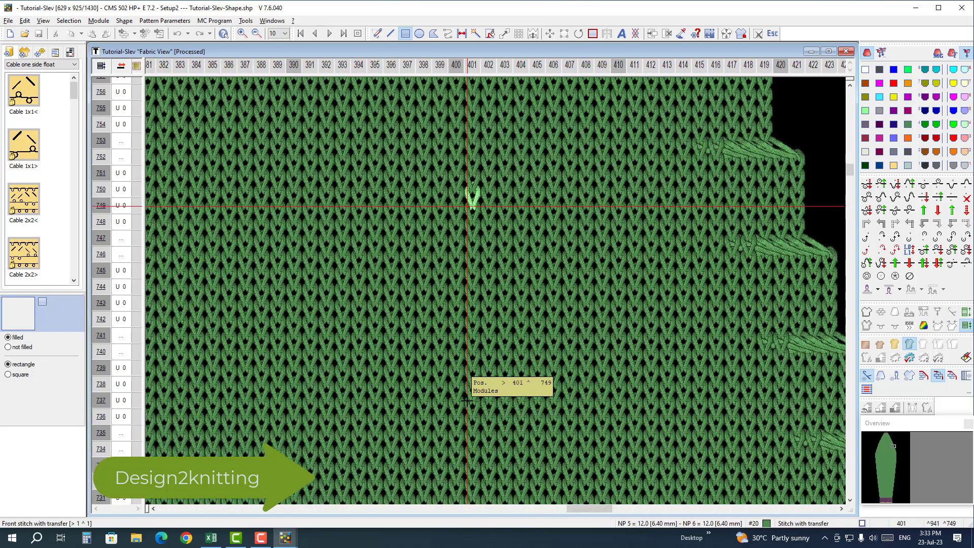
scroll(269, 393, "right", 2)
scroll(441, 398, "down", 5)
scroll(266, 380, "right", 2)
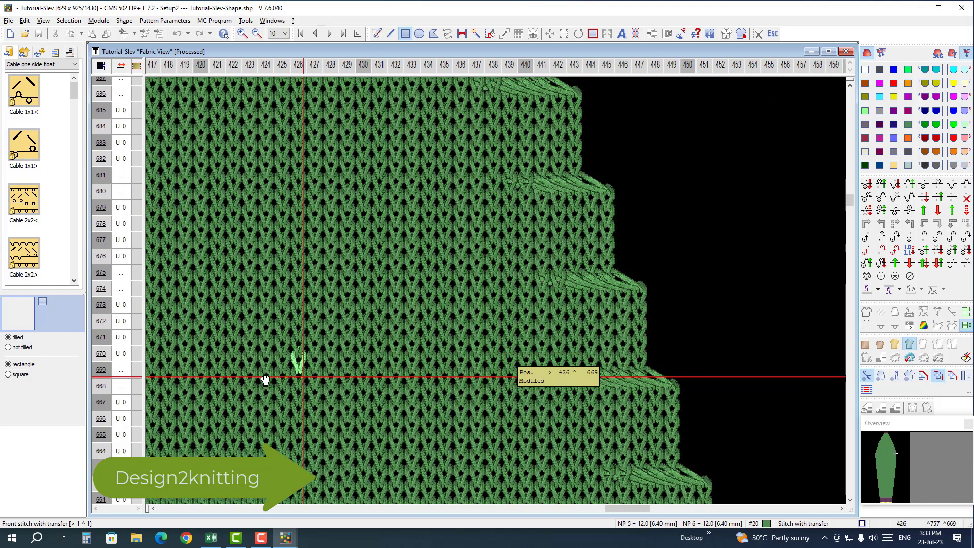
scroll(406, 375, "down", 7)
scroll(406, 380, "down", 2)
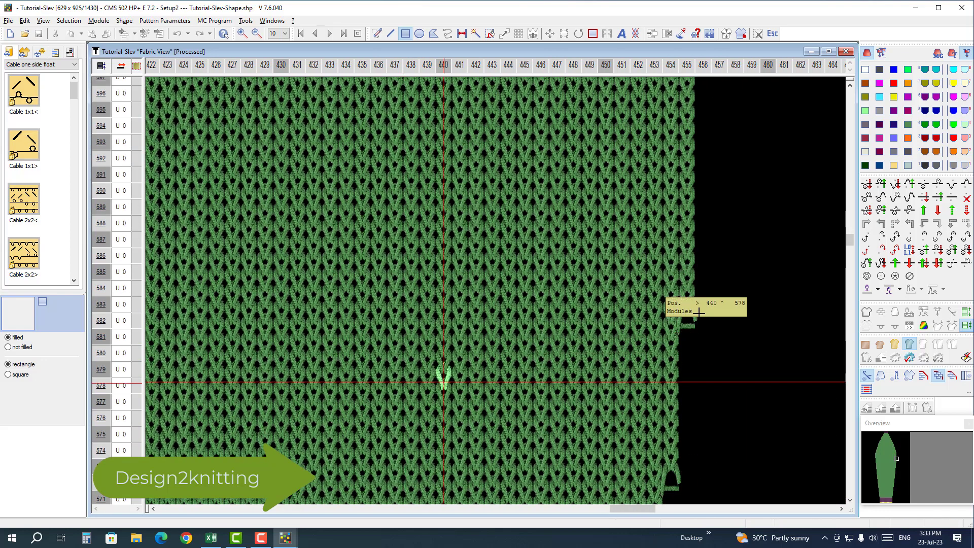
left_click_drag(849, 238, 849, 397)
middle_click_drag(502, 339, 703, 149)
scroll(660, 204, "left", 1)
scroll(528, 354, "down", 9)
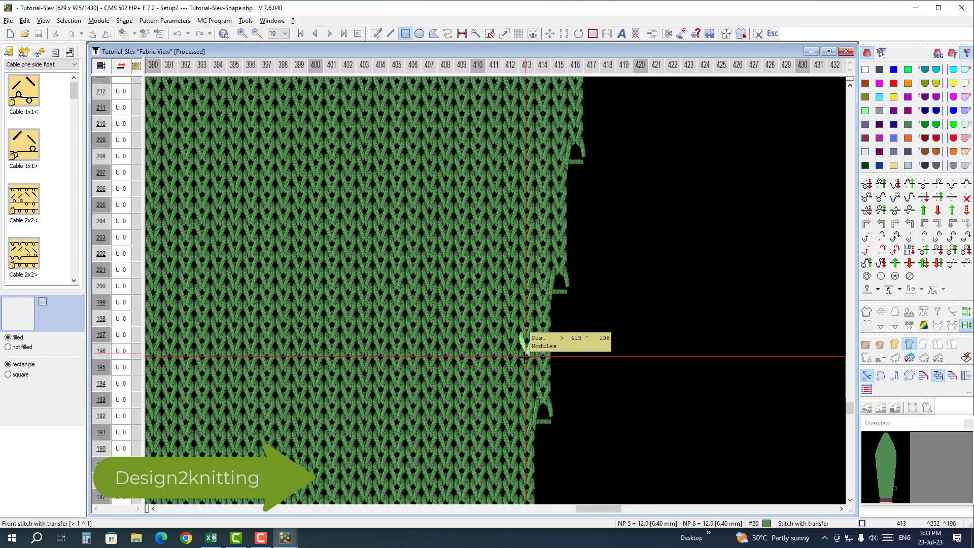
Step: Examine the sleeve's lower right edge in the fabric view, then the transition between the purple rib and green fabric around row 71
middle_click_drag(362, 391, 507, 257)
scroll(507, 308, "down", 9)
middle_click_drag(379, 263, 731, 289)
middle_click_drag(365, 261, 700, 261)
middle_click_drag(335, 260, 710, 264)
middle_click_drag(316, 259, 715, 300)
middle_click_drag(324, 280, 722, 348)
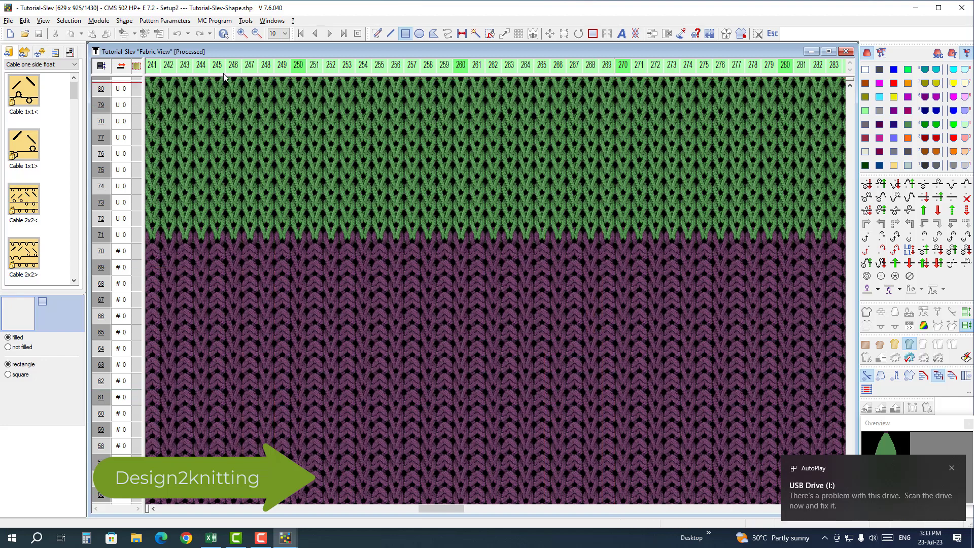
Step: Dismiss the USB drive's file window and extract the MC program Tutorial-Slev with Jacquard, Sintral and Setup2 to I:\
left_click(213, 21)
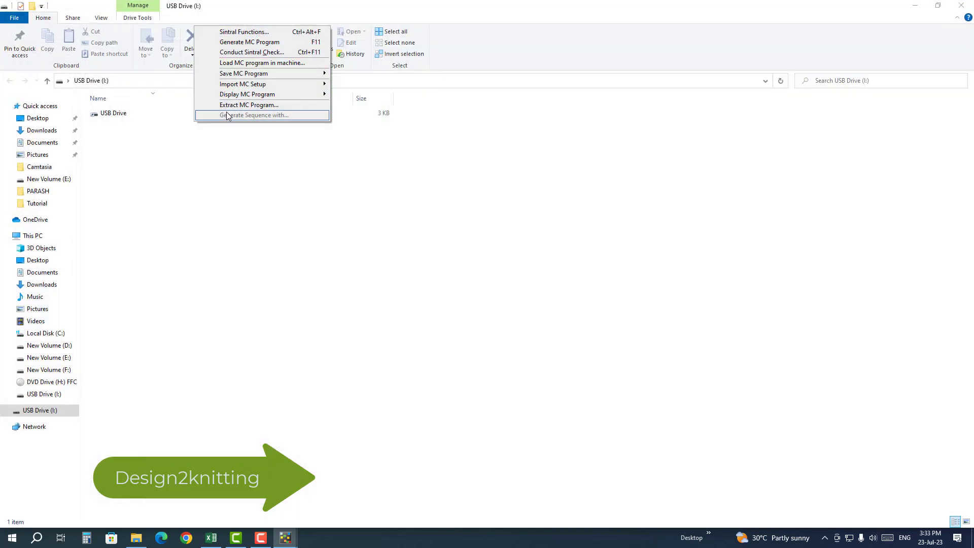
left_click(961, 5)
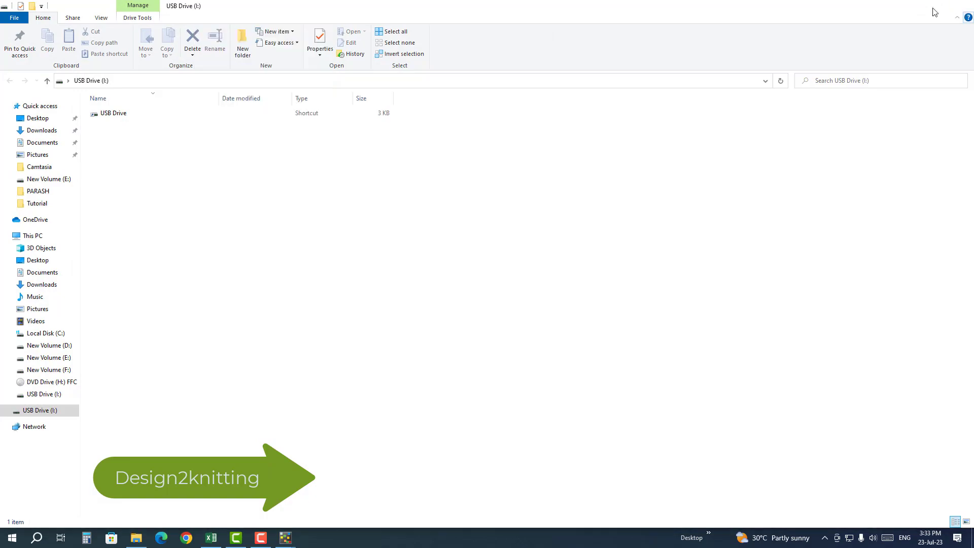
left_click(214, 21)
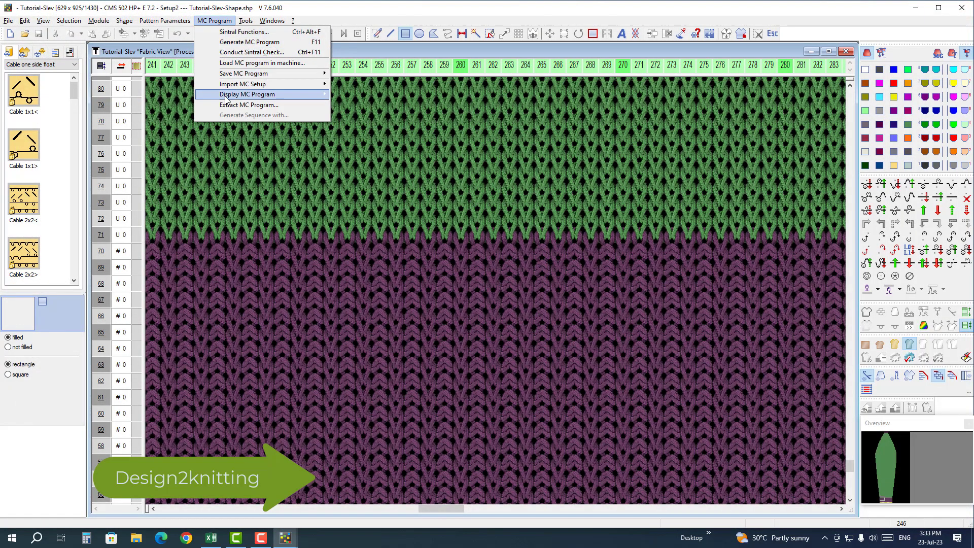
left_click(228, 104)
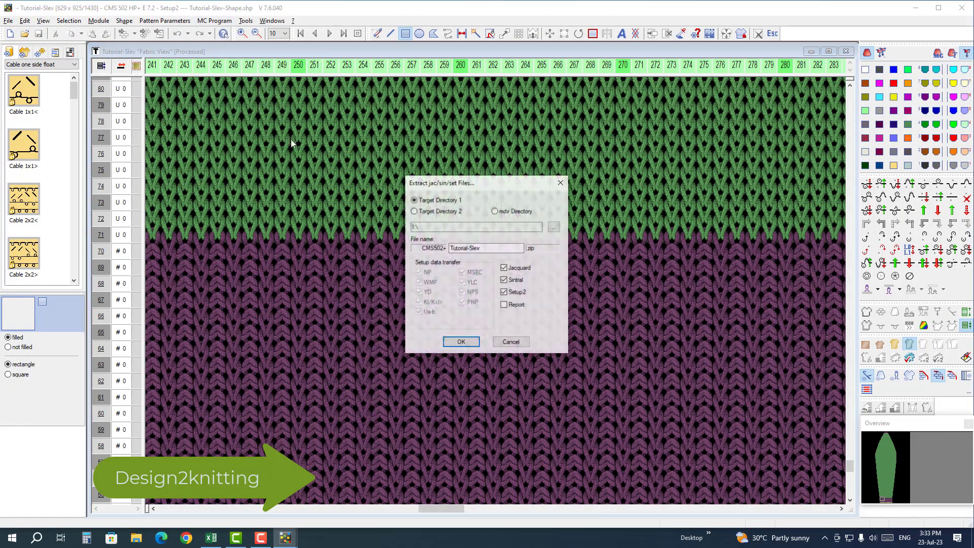
left_click(554, 231)
left_click(496, 341)
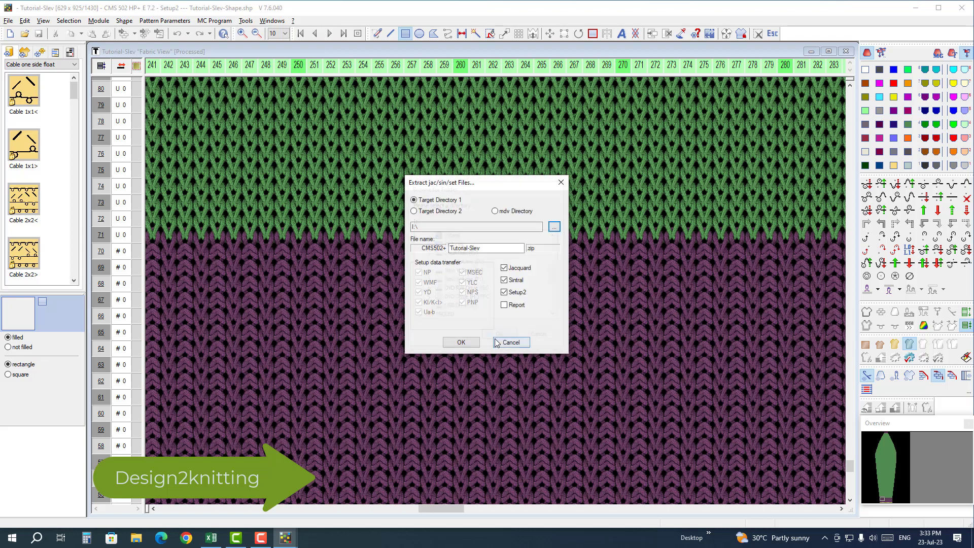
key("Return")
left_click(551, 297)
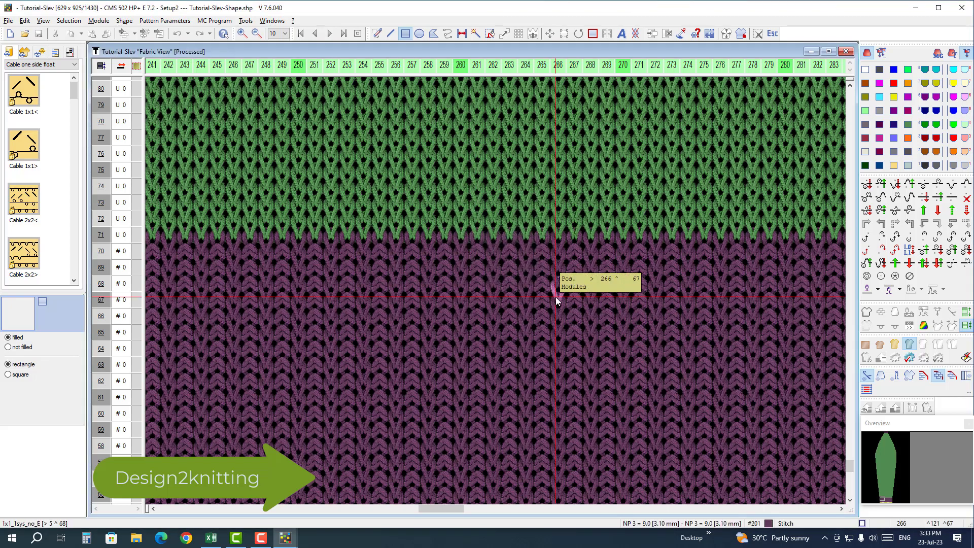
Step: Close the Tutorial-Slev pattern and eject the ADATA USB flash drive from the computer
left_click(9, 23)
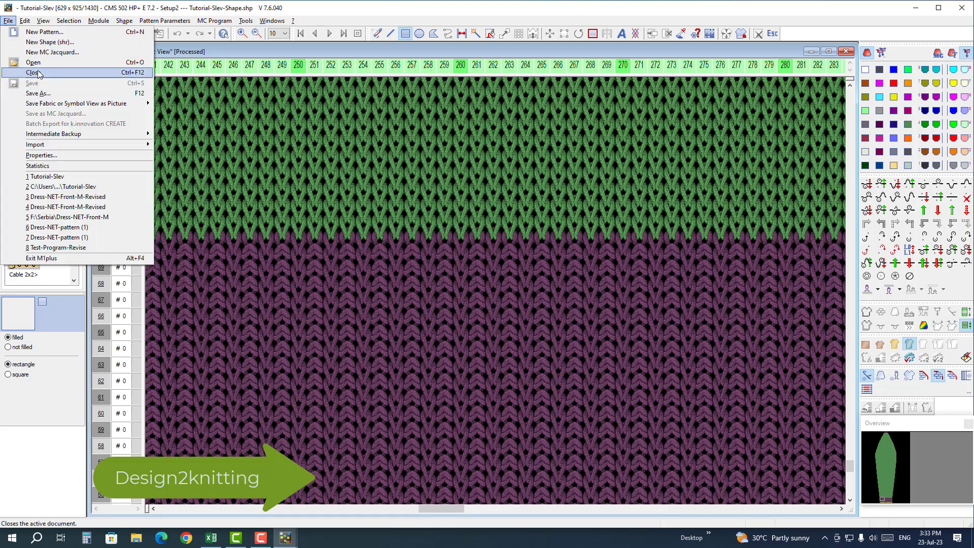
left_click(38, 72)
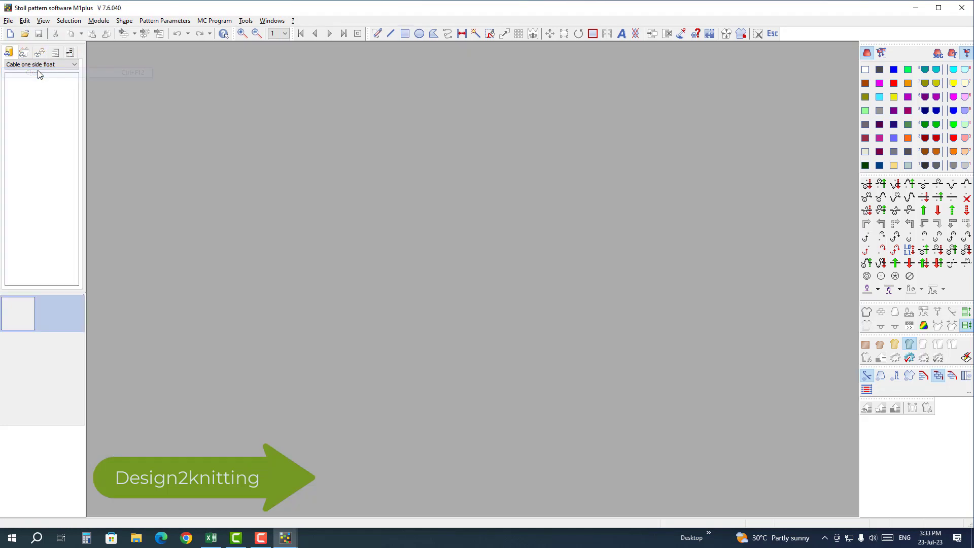
left_click(825, 538)
left_click(845, 477)
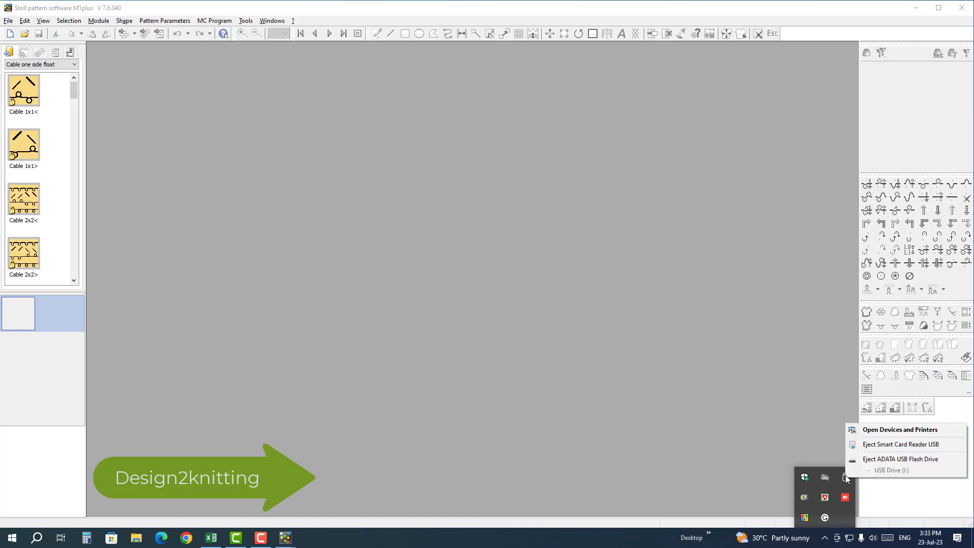
left_click(868, 460)
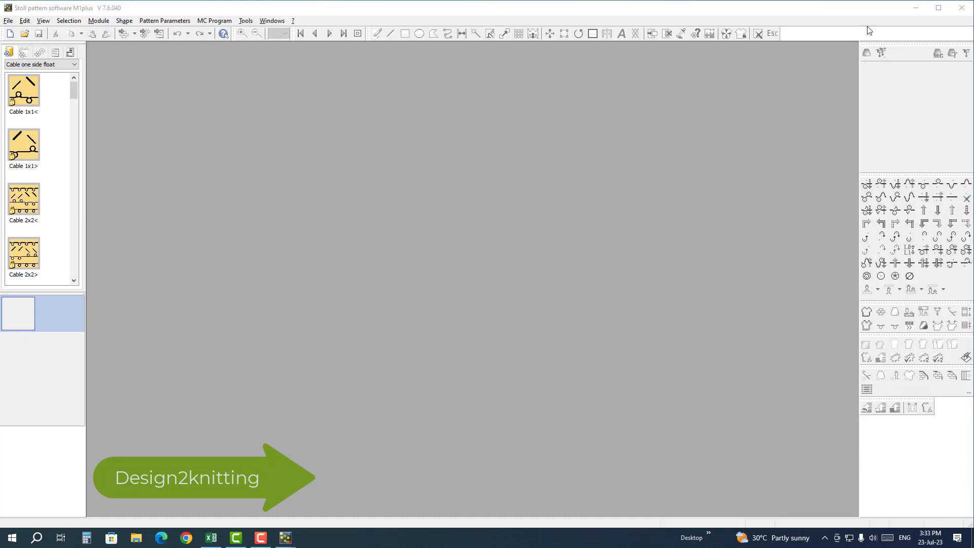